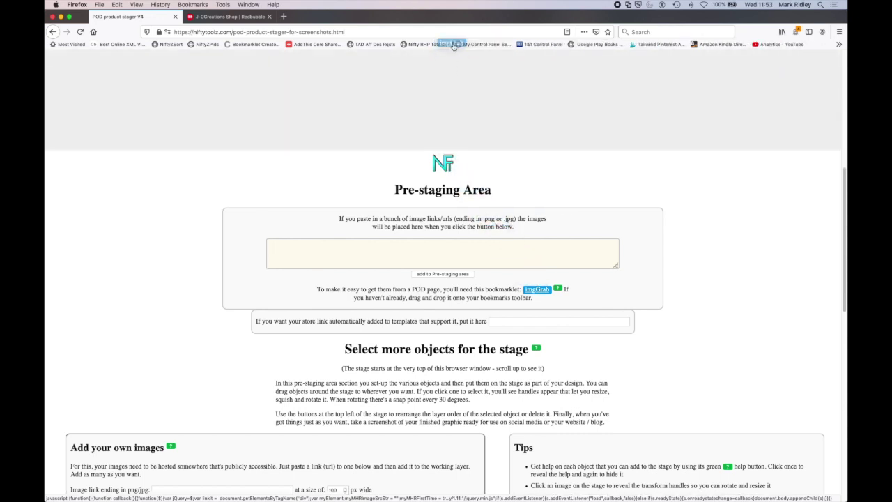
Add the imgGrab bookmarklet to the bookmarks toolbar and use it to capture the product image URLs in the J-CCreations Redbubble shop
{"action": "left_click_drag", "start_coordinate": [453, 46], "coordinate": [455, 45]}
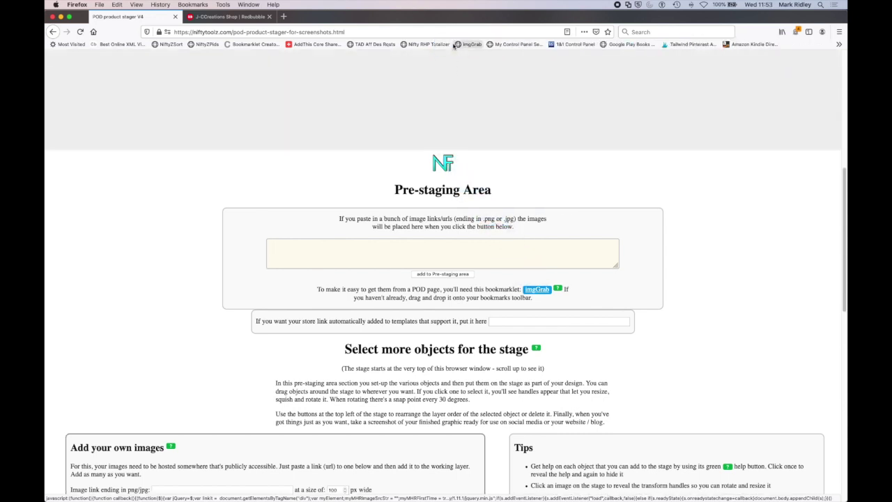
{"action": "left_click", "coordinate": [222, 16]}
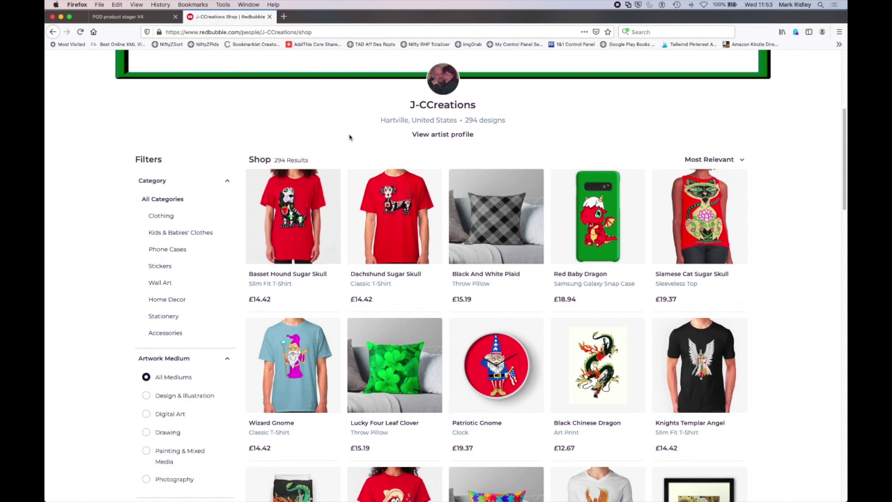
{"action": "left_click", "coordinate": [471, 45]}
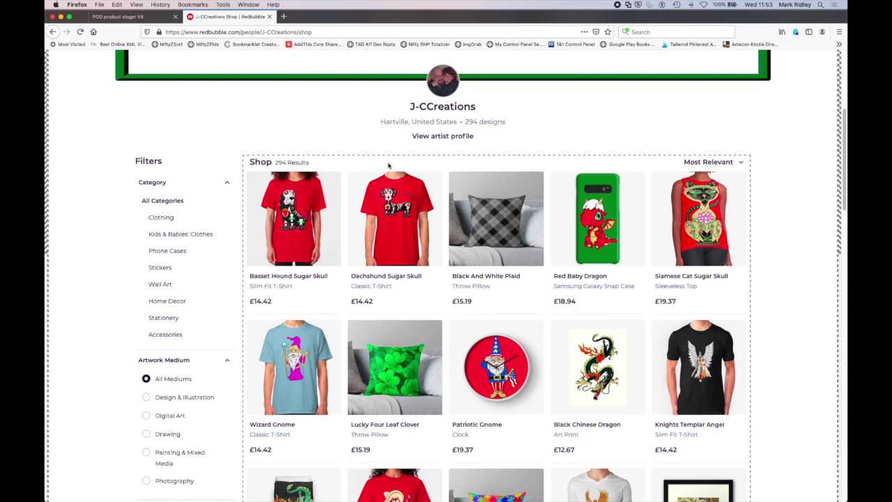
{"action": "left_click", "coordinate": [388, 165]}
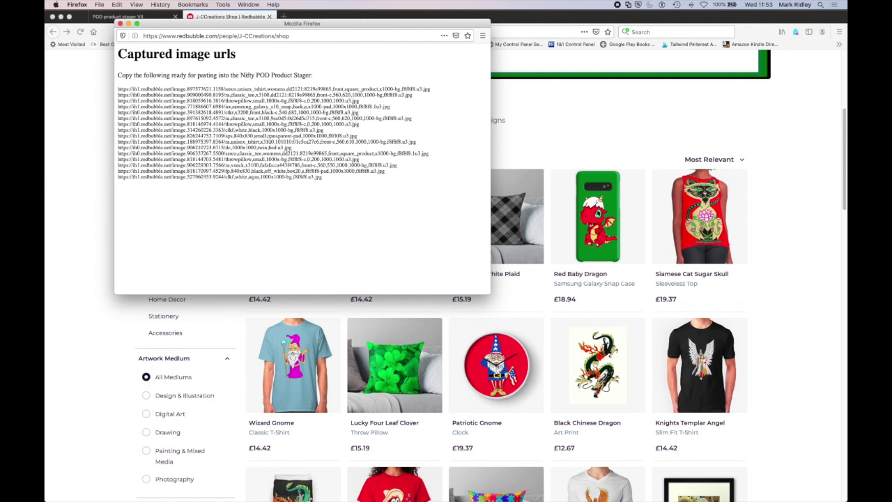
Copy the complete list of captured image URLs
{"action": "right_click", "coordinate": [267, 140]}
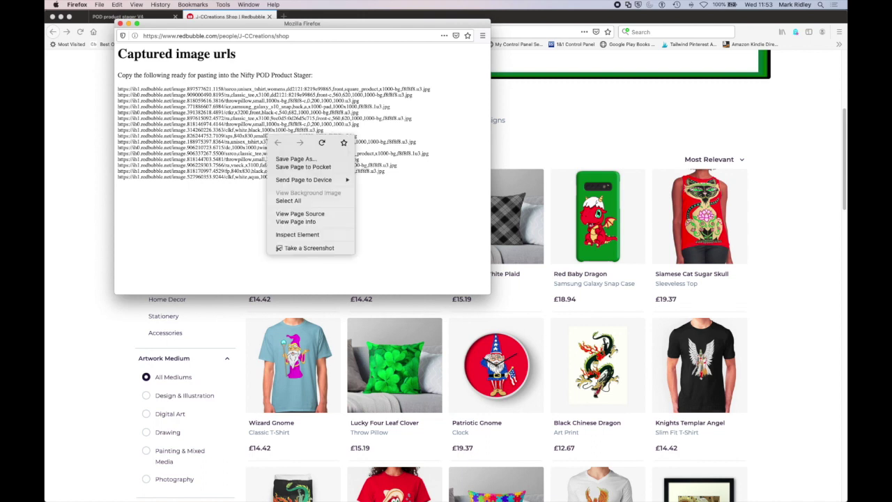
{"action": "left_click", "coordinate": [305, 200]}
{"action": "right_click", "coordinate": [250, 138]}
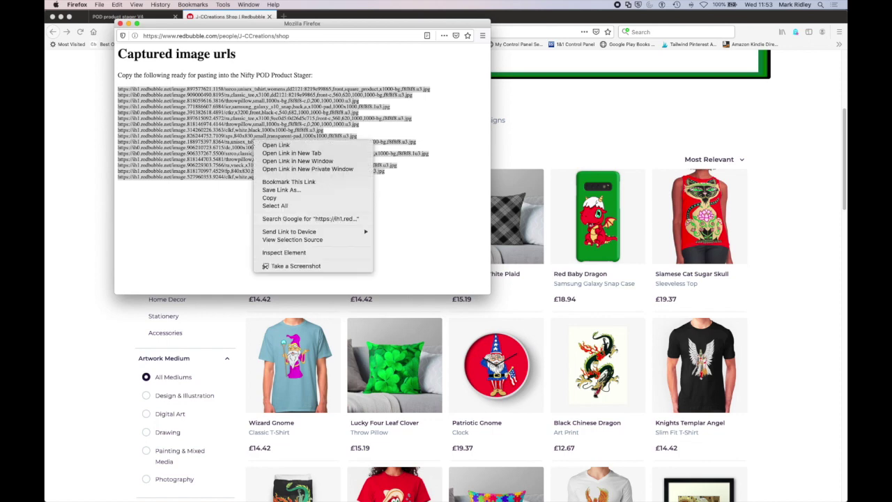
{"action": "left_click", "coordinate": [270, 202]}
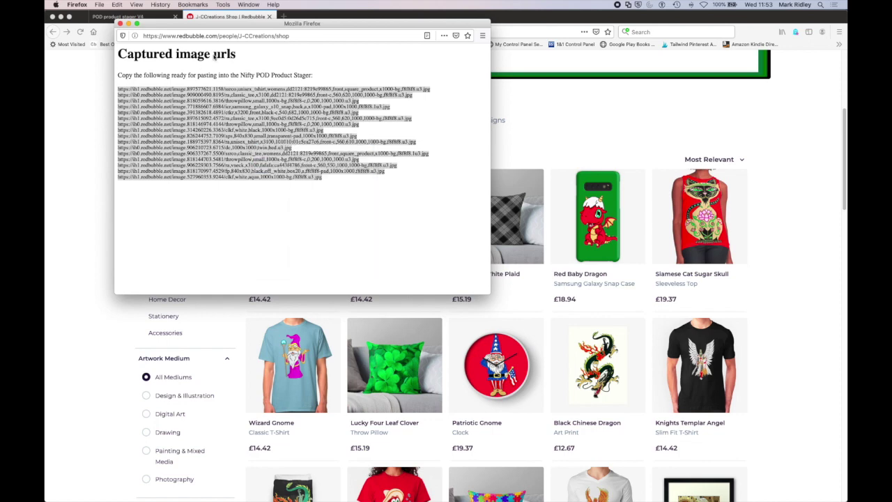
Paste the copied image URLs into the POD product stager and add the images to its Pre-staging Area
{"action": "left_click", "coordinate": [133, 16]}
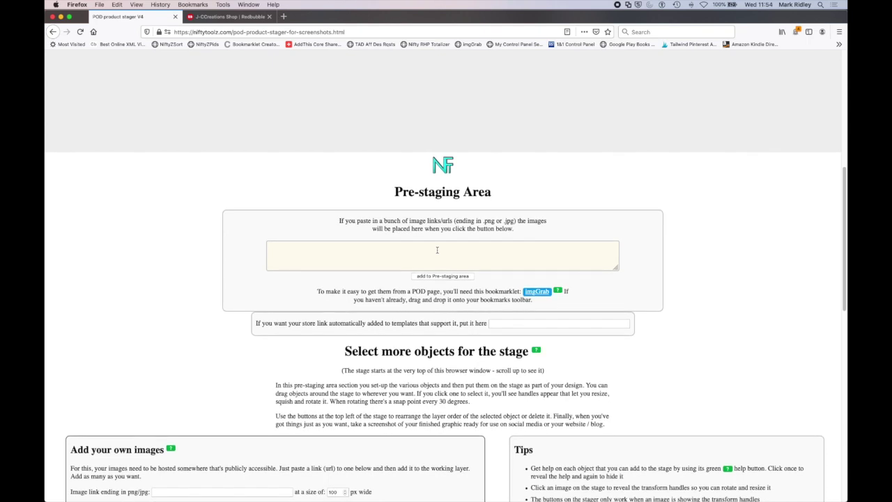
{"action": "right_click", "coordinate": [437, 250]}
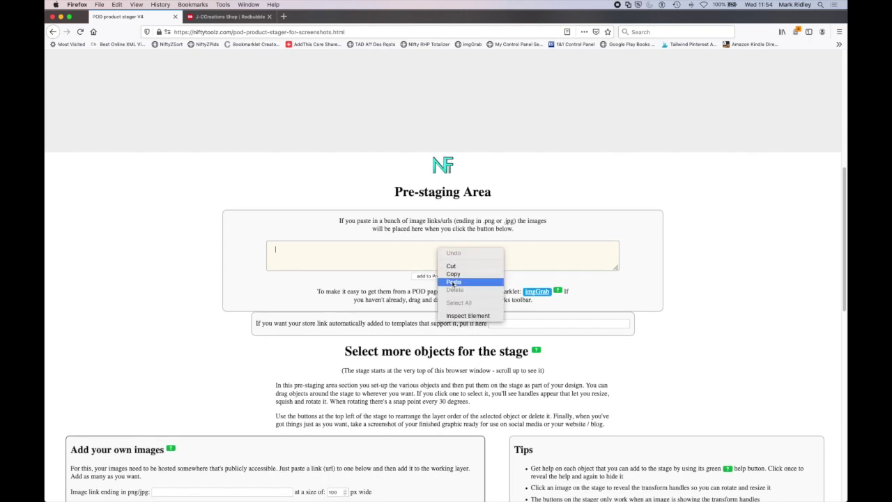
{"action": "left_click", "coordinate": [453, 282]}
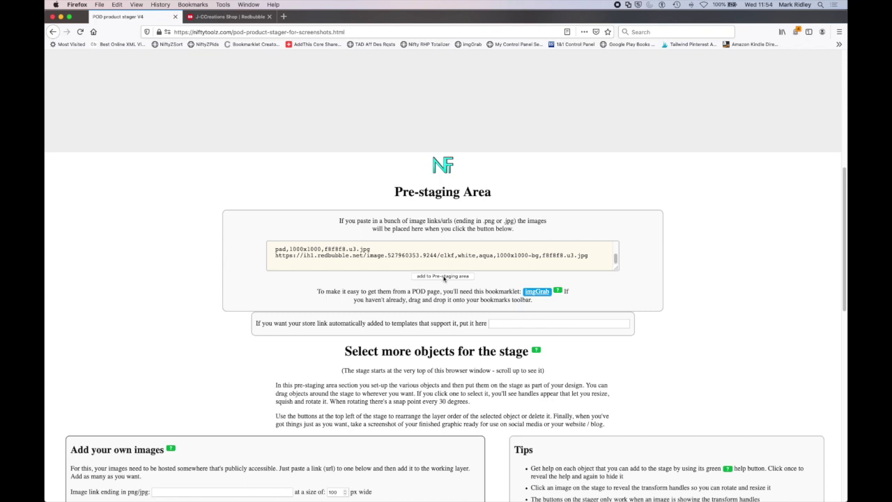
{"action": "left_click", "coordinate": [444, 276]}
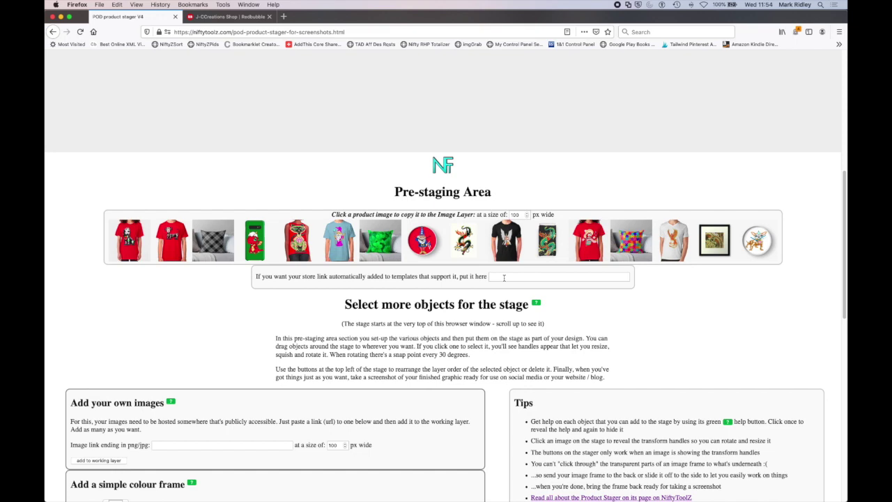
Copy the Redbubble shop's web address and paste it as the store link in the product stager
{"action": "left_click", "coordinate": [234, 16]}
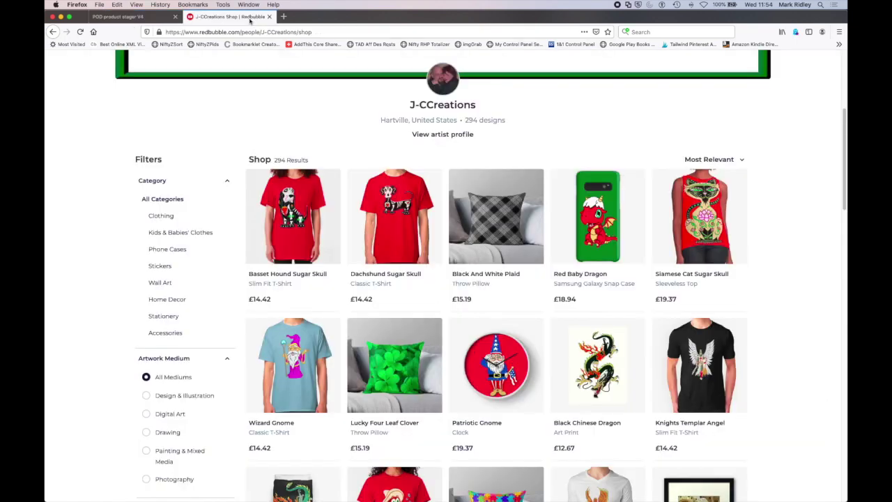
{"action": "left_click_drag", "start_coordinate": [331, 31], "coordinate": [159, 34]}
{"action": "right_click", "coordinate": [175, 32]}
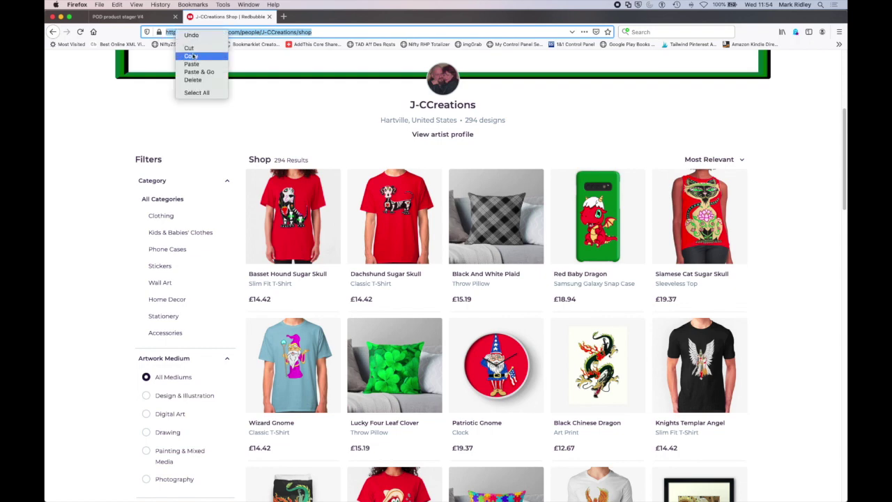
{"action": "left_click", "coordinate": [193, 56]}
{"action": "left_click", "coordinate": [150, 17]}
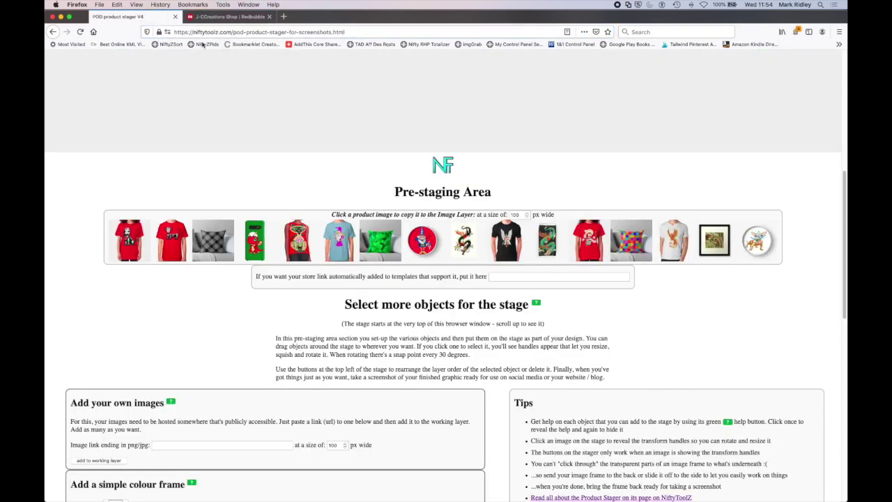
{"action": "right_click", "coordinate": [503, 276]}
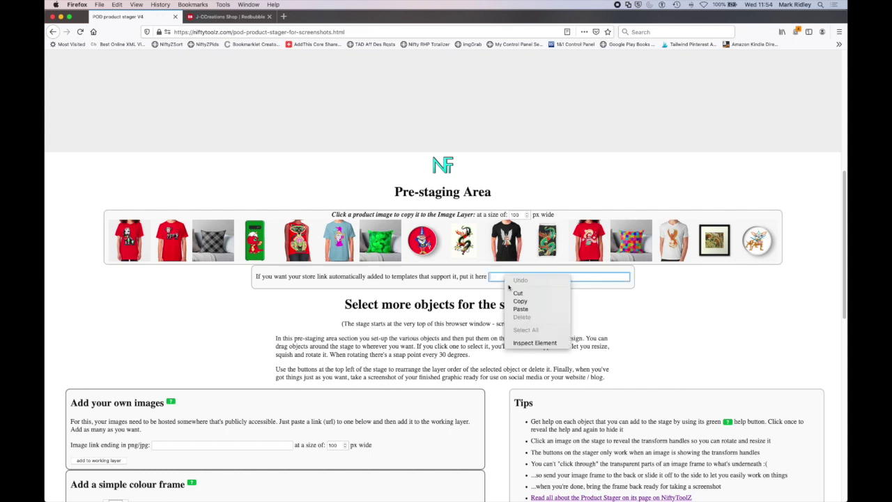
{"action": "left_click", "coordinate": [522, 309]}
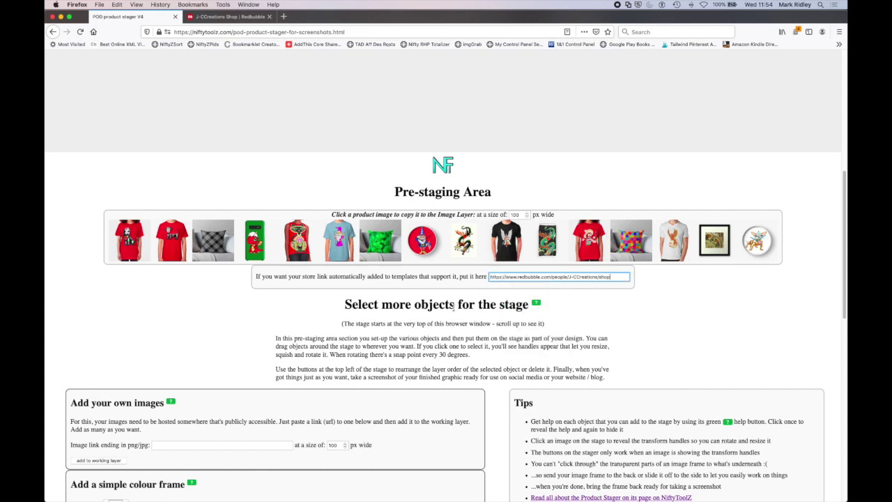
Show the Template Library, enable auto-filling of placeholders for the chosen template, and display the Pinterest templates
{"action": "scroll", "coordinate": [436, 309], "scroll_direction": "down", "scroll_amount": 1}
{"action": "scroll", "coordinate": [437, 308], "scroll_direction": "down", "scroll_amount": 12}
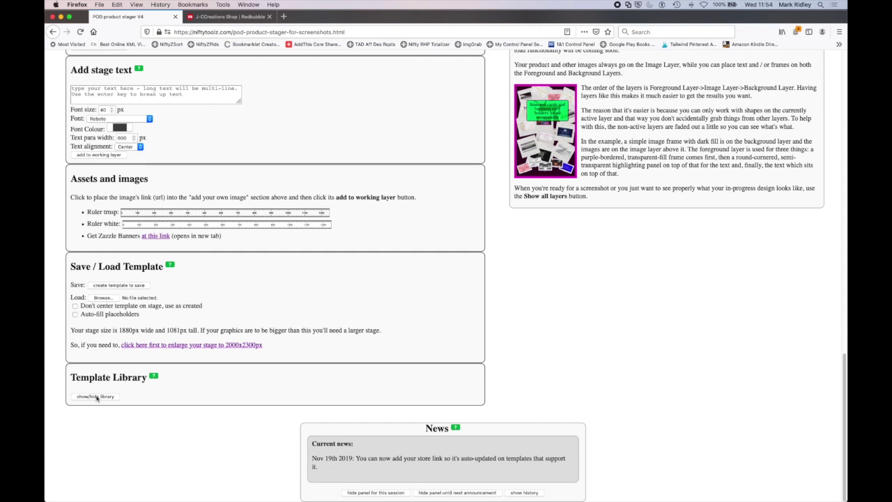
{"action": "left_click", "coordinate": [96, 397]}
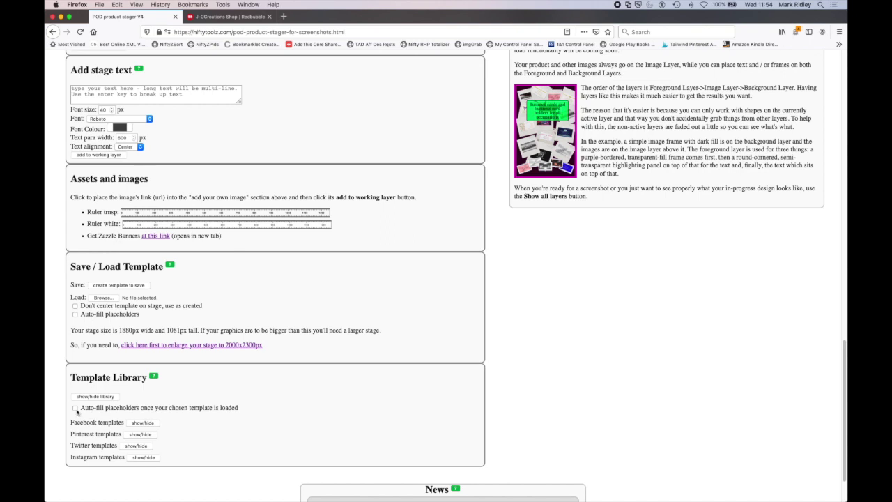
{"action": "left_click", "coordinate": [75, 410]}
{"action": "left_click", "coordinate": [140, 435]}
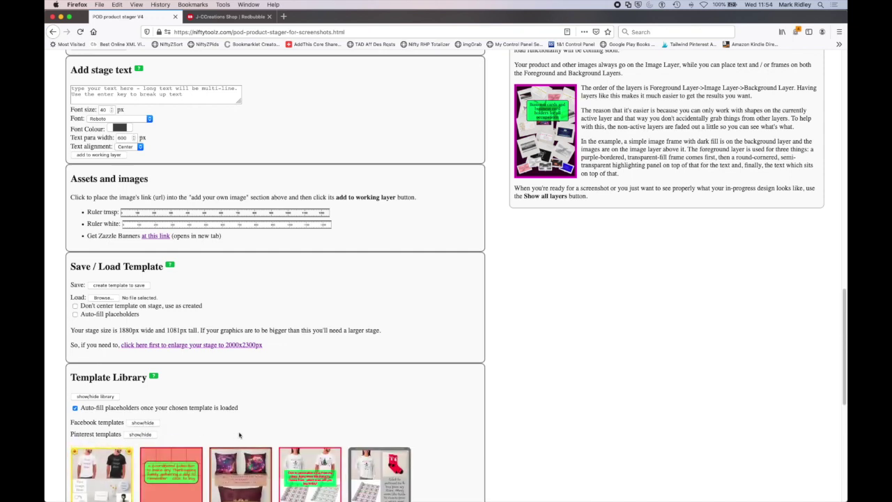
Load the 600x900px staggered theme template with 5 image placeholders onto the stage
{"action": "scroll", "coordinate": [275, 411], "scroll_direction": "down", "scroll_amount": 3}
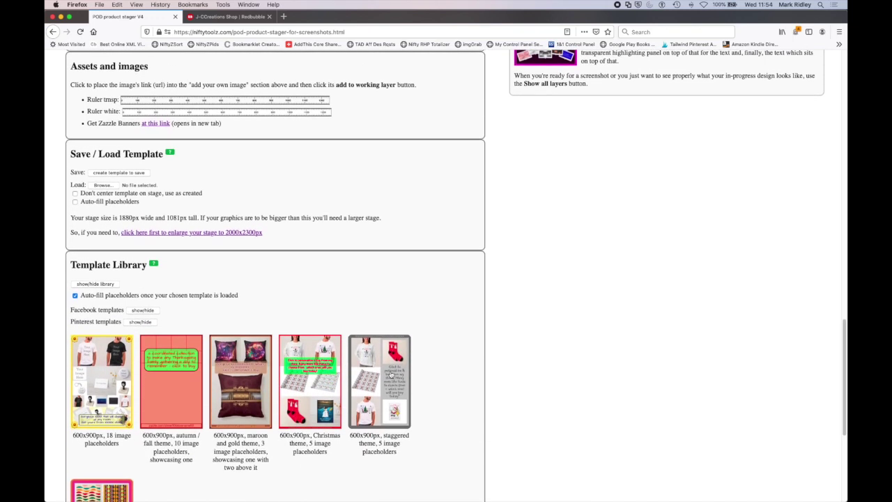
{"action": "left_click", "coordinate": [391, 374]}
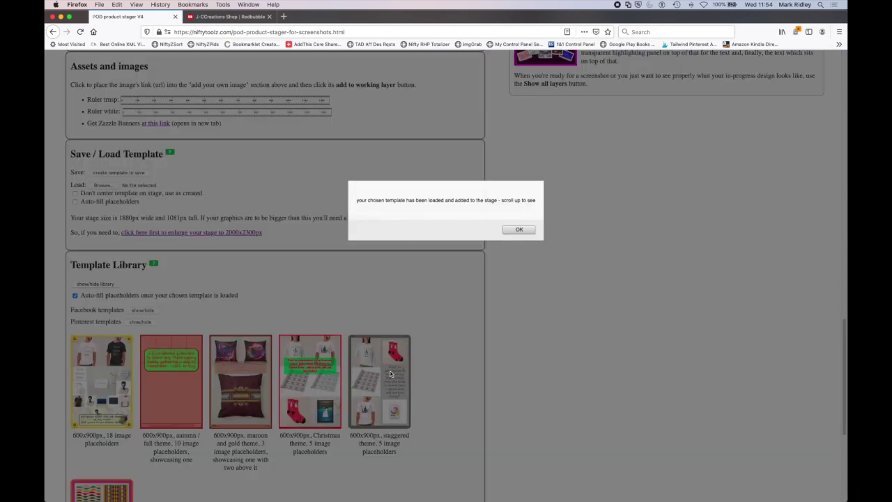
{"action": "left_click", "coordinate": [526, 230]}
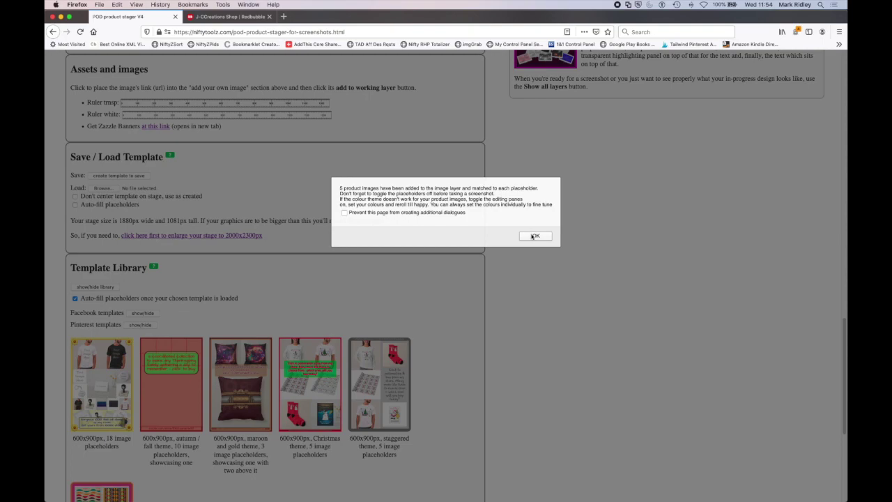
{"action": "left_click", "coordinate": [534, 235]}
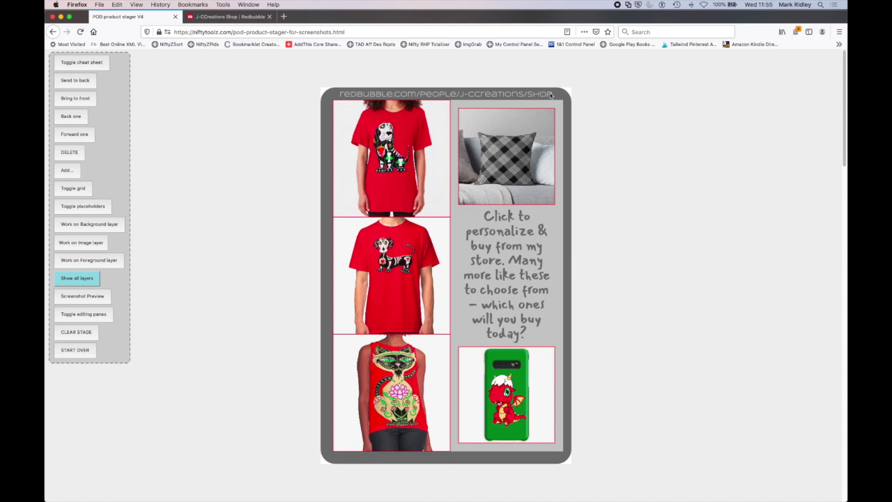
Turn on Screenshot Preview and download a browser screenshot of only the finished product graphic
{"action": "left_click", "coordinate": [91, 297]}
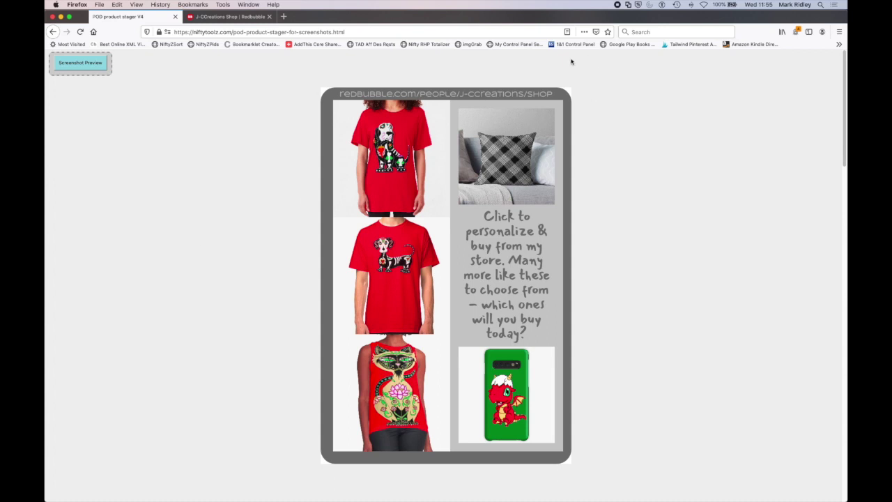
{"action": "left_click", "coordinate": [584, 31]}
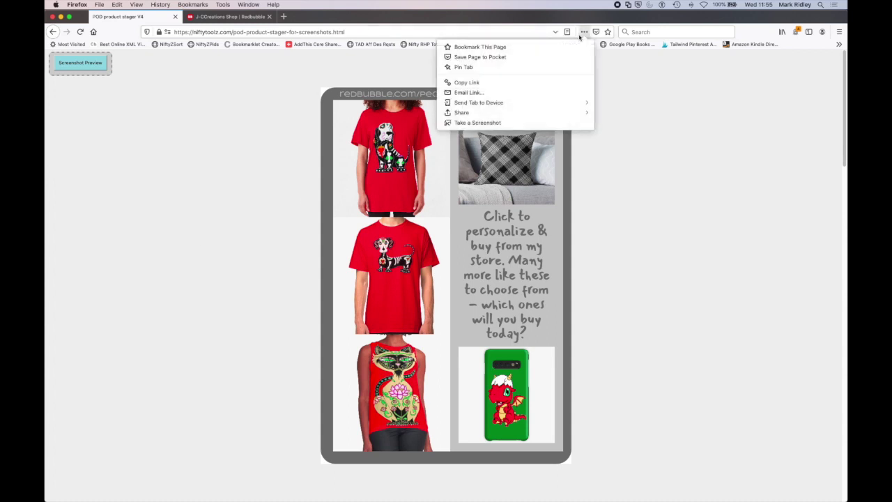
{"action": "left_click", "coordinate": [477, 123]}
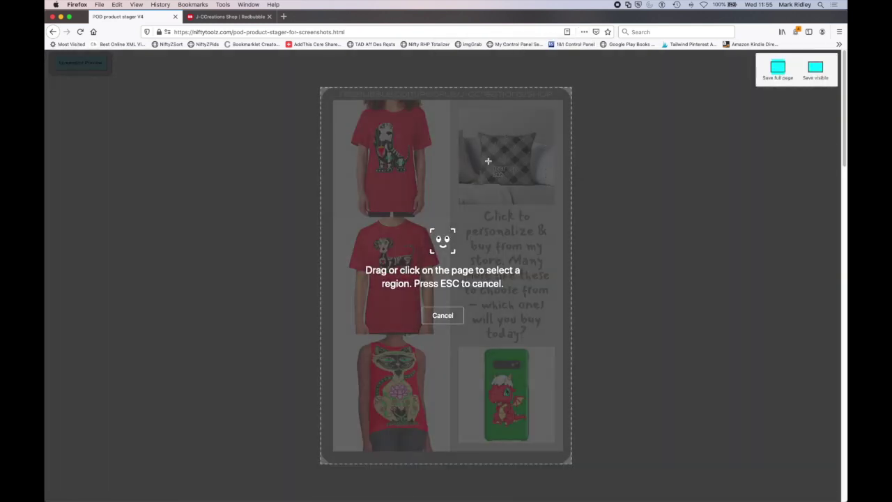
{"action": "left_click", "coordinate": [488, 161]}
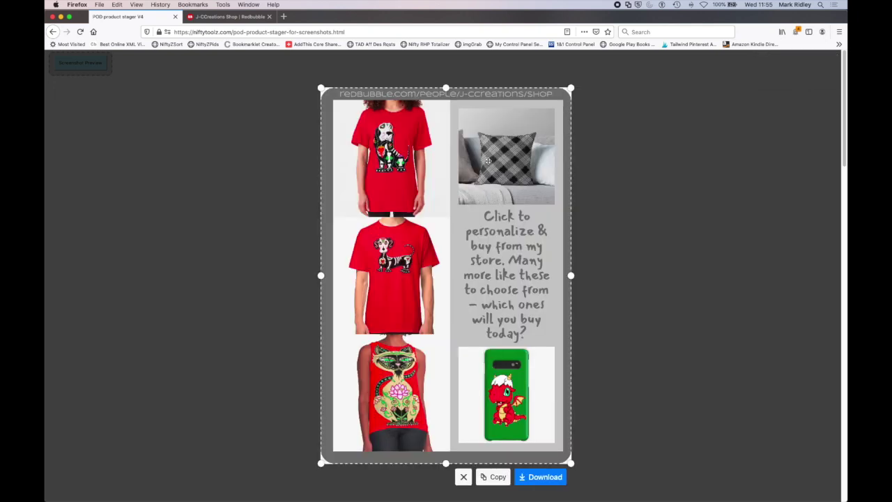
{"action": "left_click", "coordinate": [545, 477]}
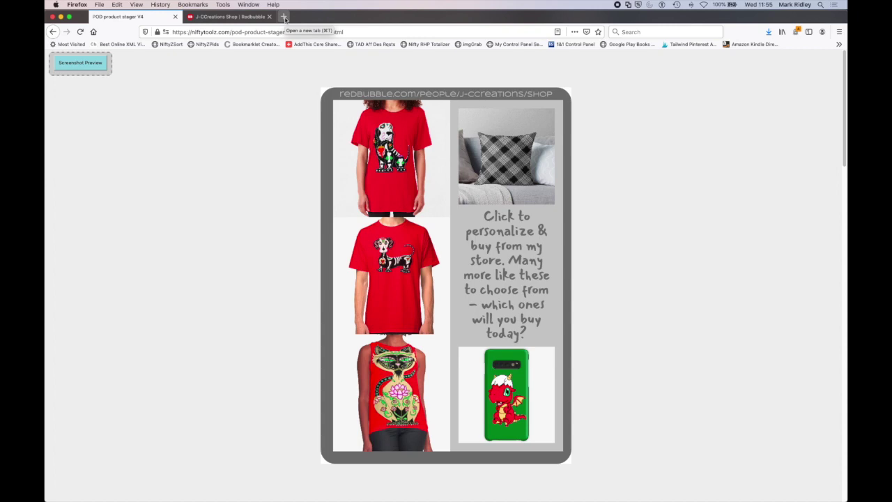
Open Pinterest in a new tab and create a Pin with the "Screenshot_2019-11-20 POD product stager V4.png" image from Downloads
{"action": "left_click", "coordinate": [284, 17]}
{"action": "left_click", "coordinate": [525, 235]}
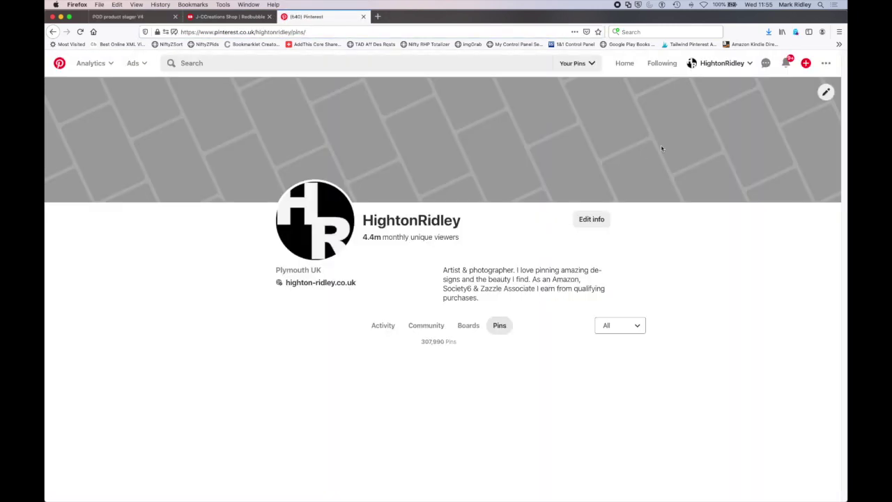
{"action": "left_click", "coordinate": [806, 64]}
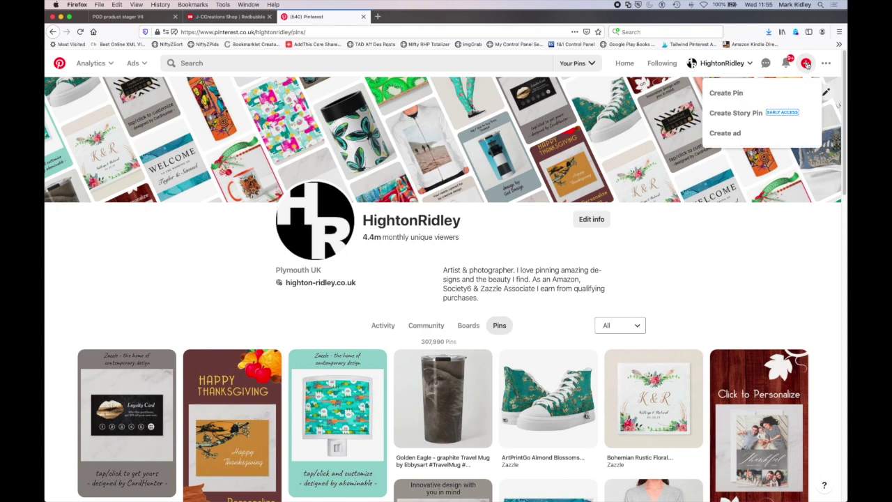
{"action": "left_click", "coordinate": [734, 93]}
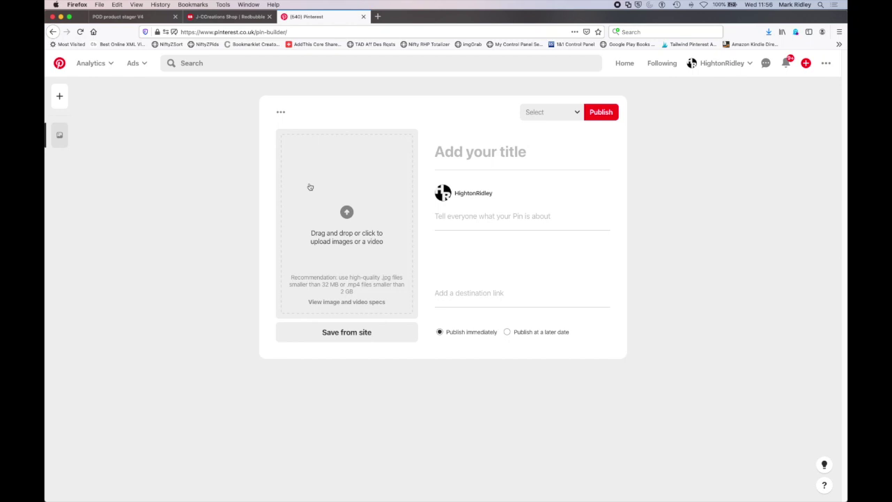
{"action": "left_click", "coordinate": [311, 186]}
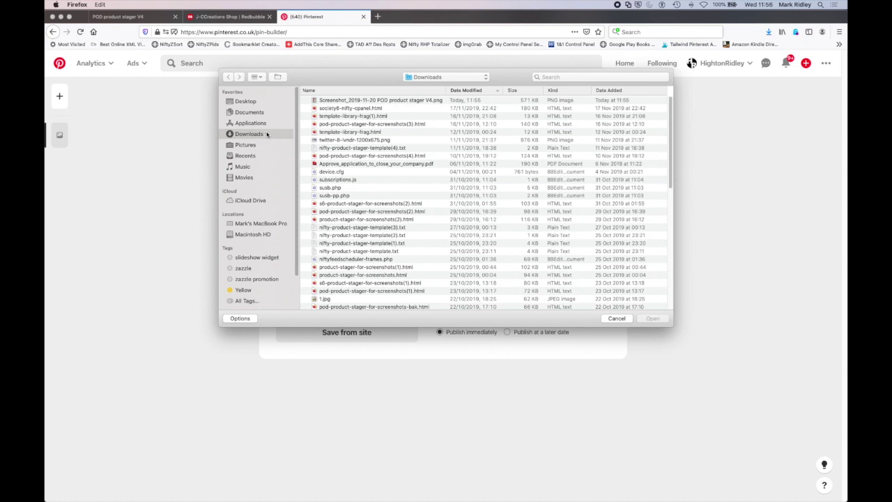
{"action": "double_click", "coordinate": [371, 101]}
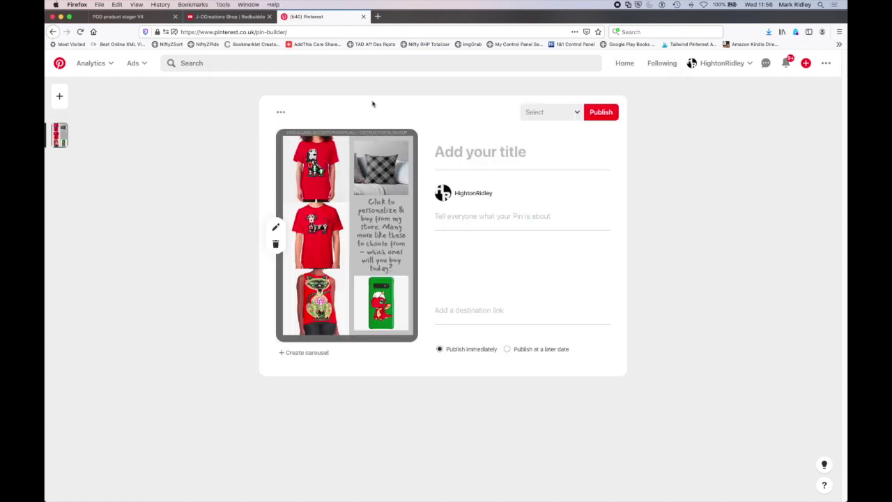
Title the Pin "Great designs from J-CCreations"
{"action": "left_click", "coordinate": [454, 162]}
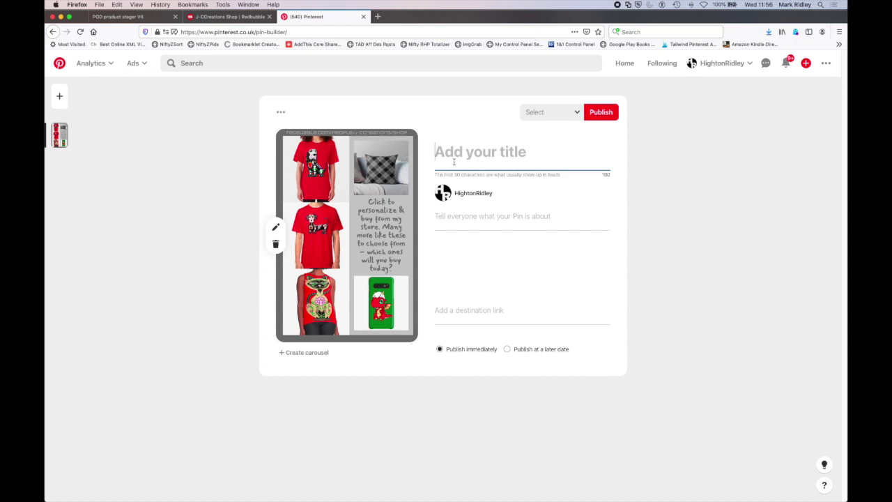
{"action": "type", "text": "Great designs from j"}
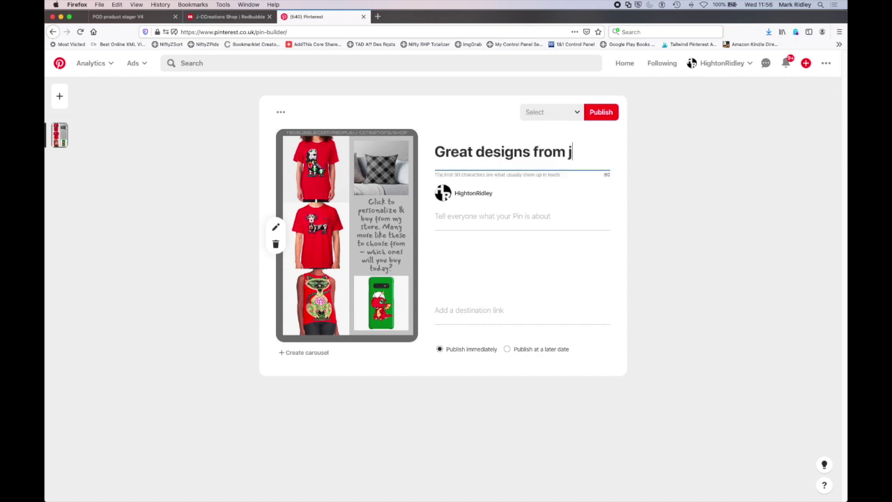
{"action": "type", "text": "-CCreations"}
Describe the Pin as "Cute designs that will make great gifts for friends and family - or why not treat yourself!" plus #tshirts #phonecases #throwpillows #cuteanimals #pets #dragons
{"action": "key", "text": "Tab"}
{"action": "type", "text": "Cute designs that will make great gifts for friends and family - or why not treat yourself!"}
{"action": "key", "text": "Return"}
{"action": "type", "text": "#tshirts #"}
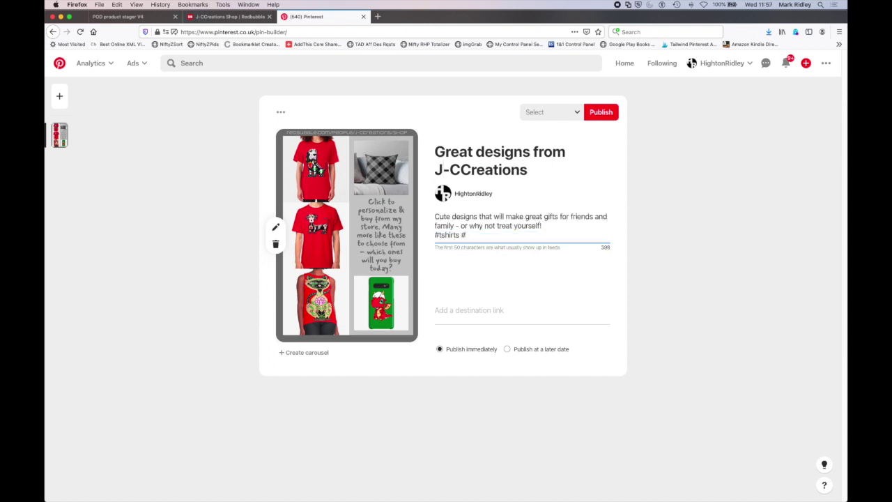
{"action": "type", "text": "phonecases #throwpillows #cuteanimals "}
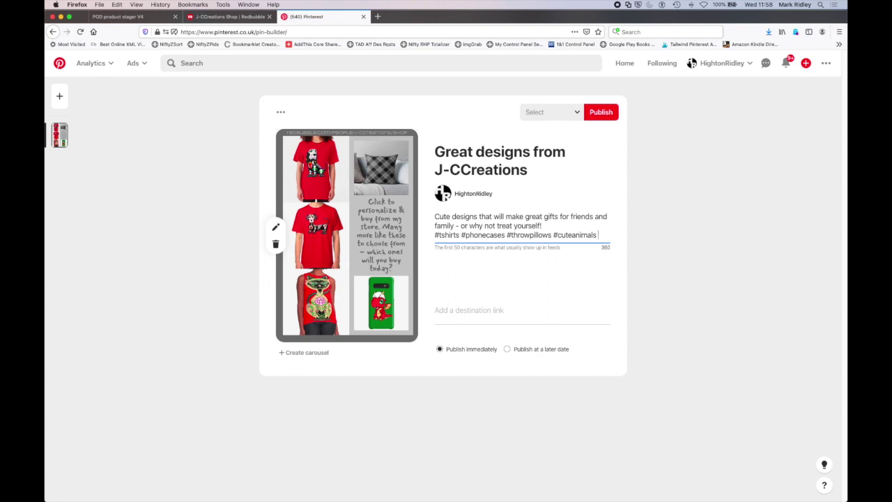
{"action": "type", "text": "#pets #dragons"}
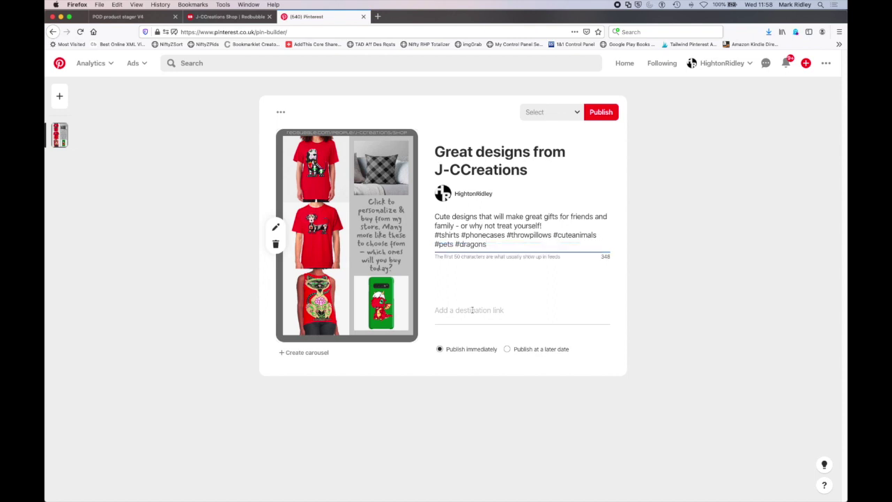
Copy the J-CCreations shop address from the open Redbubble page and paste it as the Pin's destination link
{"action": "left_click", "coordinate": [472, 309]}
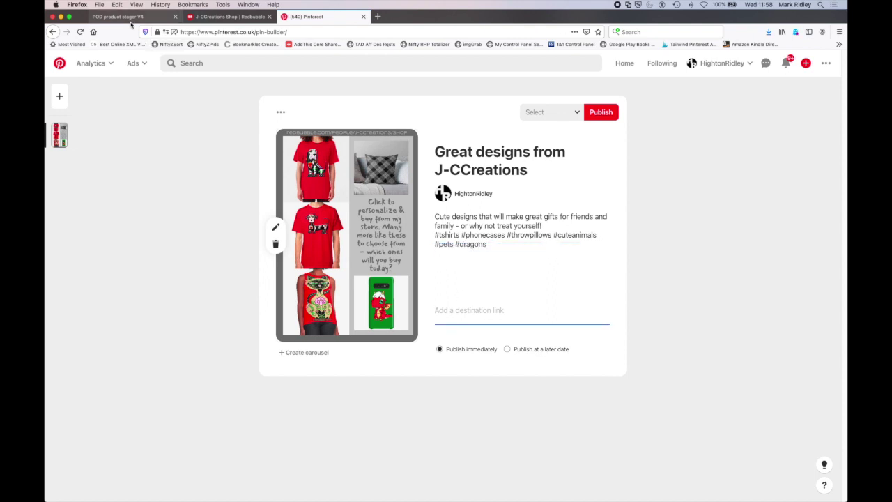
{"action": "left_click", "coordinate": [202, 20]}
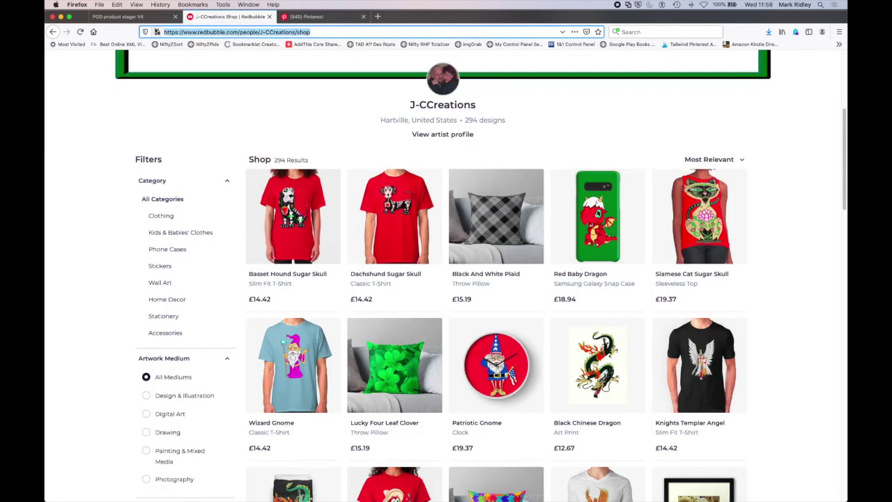
{"action": "right_click", "coordinate": [208, 33]}
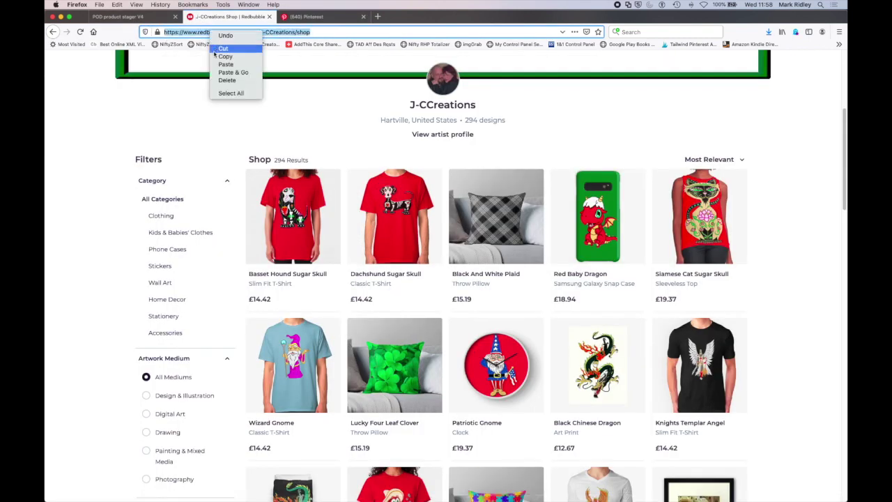
{"action": "left_click", "coordinate": [225, 56]}
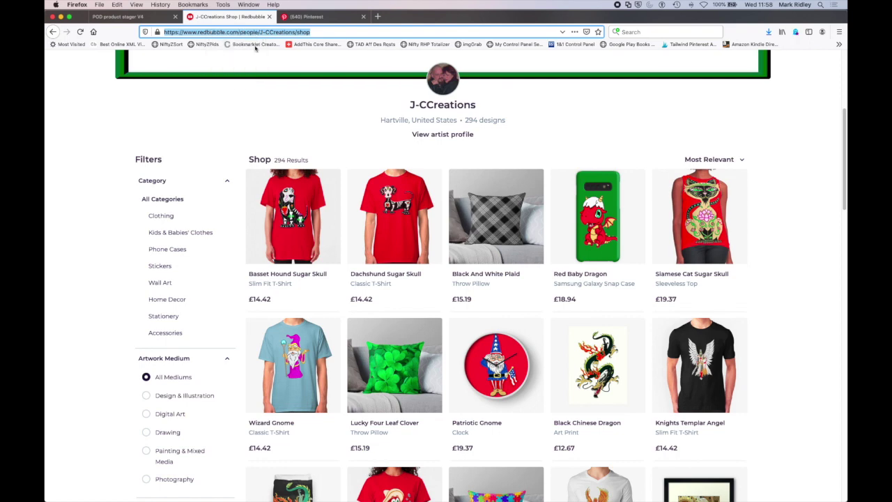
{"action": "left_click", "coordinate": [305, 16]}
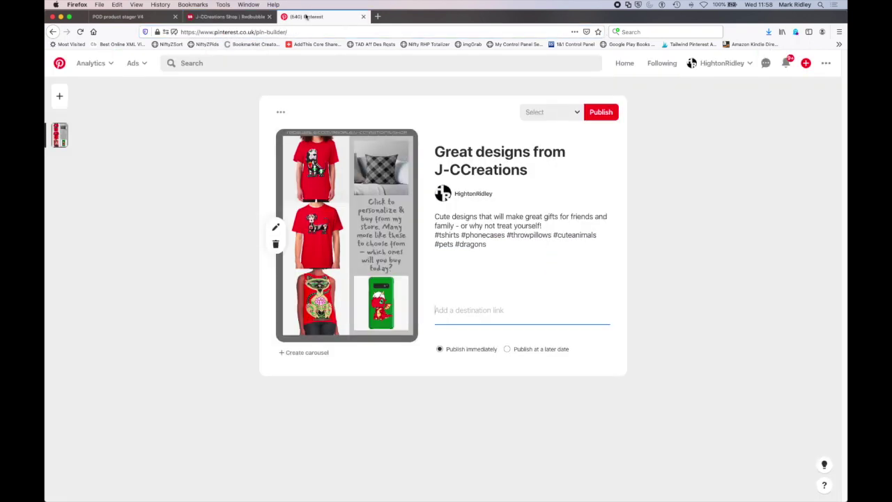
{"action": "right_click", "coordinate": [445, 309]}
{"action": "left_click", "coordinate": [466, 342]}
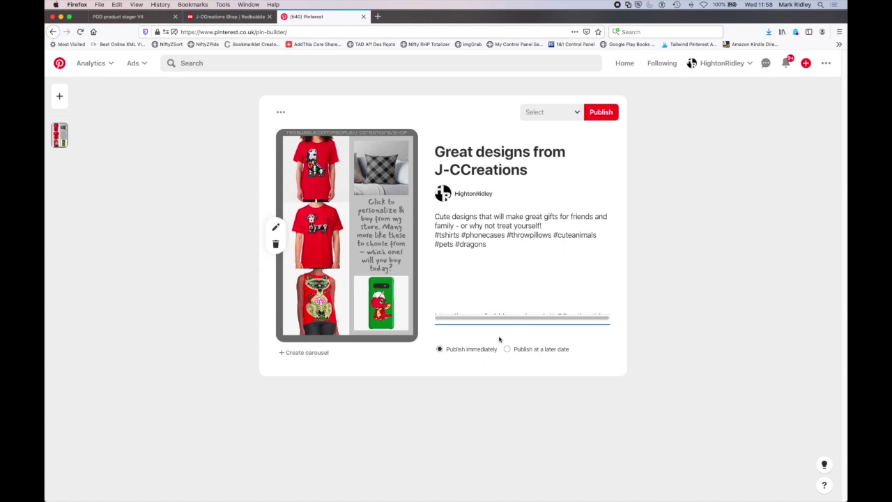
Choose the "Beautiful Things and People" board for the Pin and publish it immediately
{"action": "left_click", "coordinate": [578, 113]}
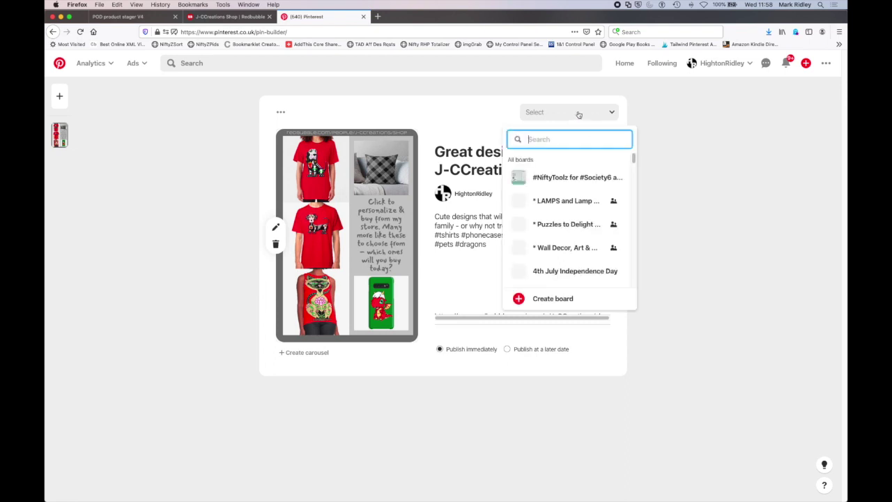
{"action": "left_click", "coordinate": [555, 205]}
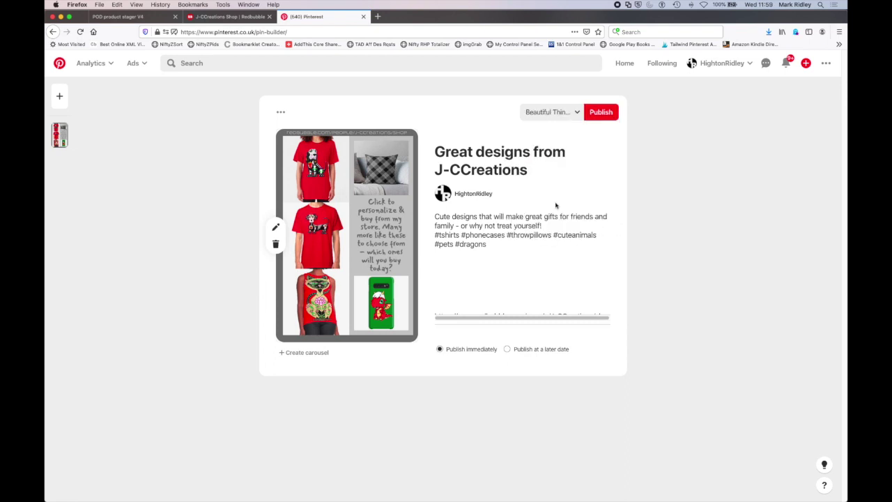
{"action": "left_click", "coordinate": [602, 113]}
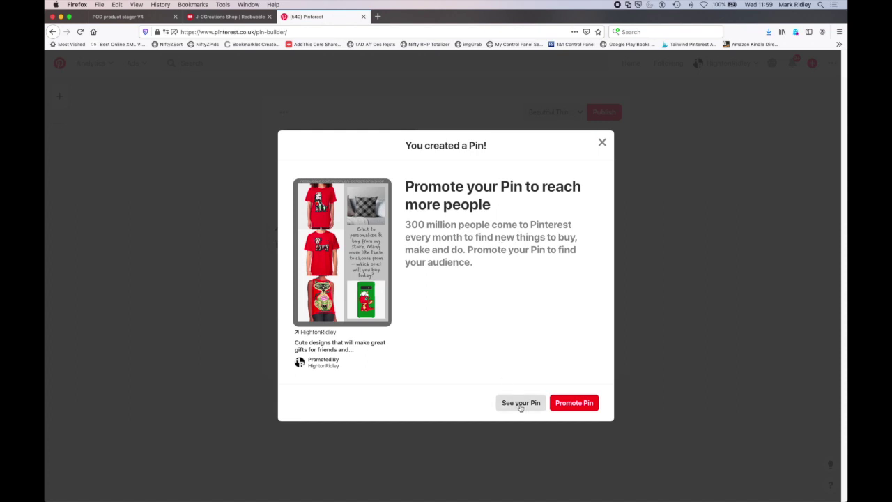
View the published Pin and follow its image link to check the Redbubble shop destination
{"action": "left_click", "coordinate": [519, 404]}
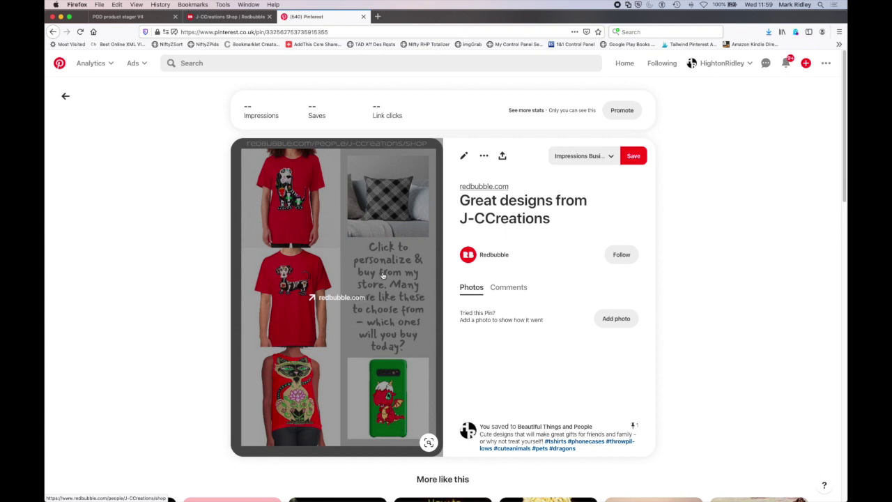
{"action": "left_click", "coordinate": [383, 276]}
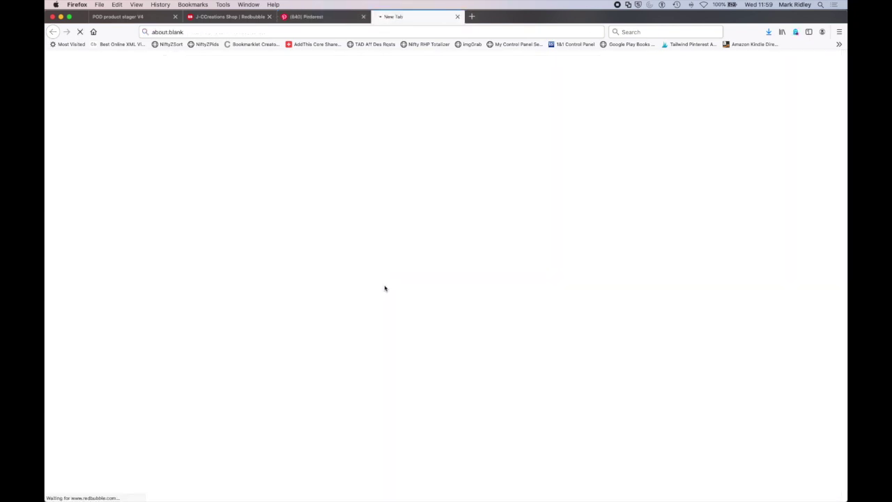
Return from the POD product stager to the NiftyToolZ home page and expand the "Other Nifty tools" entries
{"action": "left_click", "coordinate": [138, 15]}
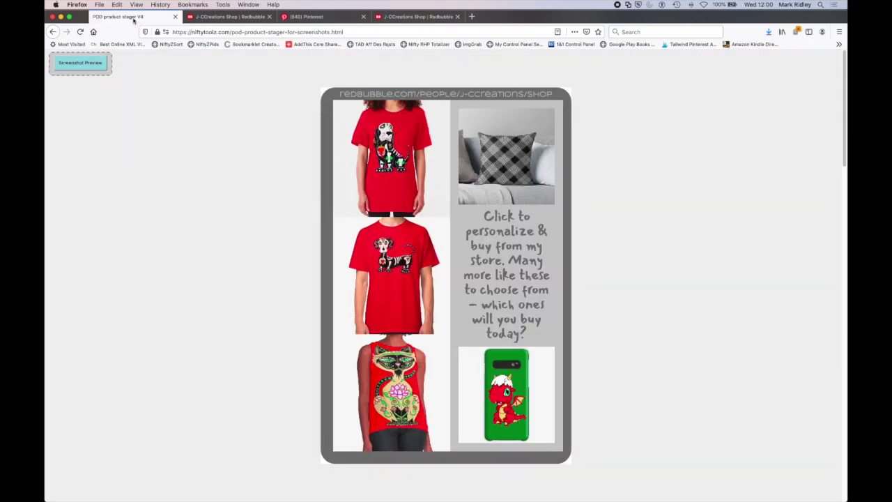
{"action": "left_click", "coordinate": [53, 32]}
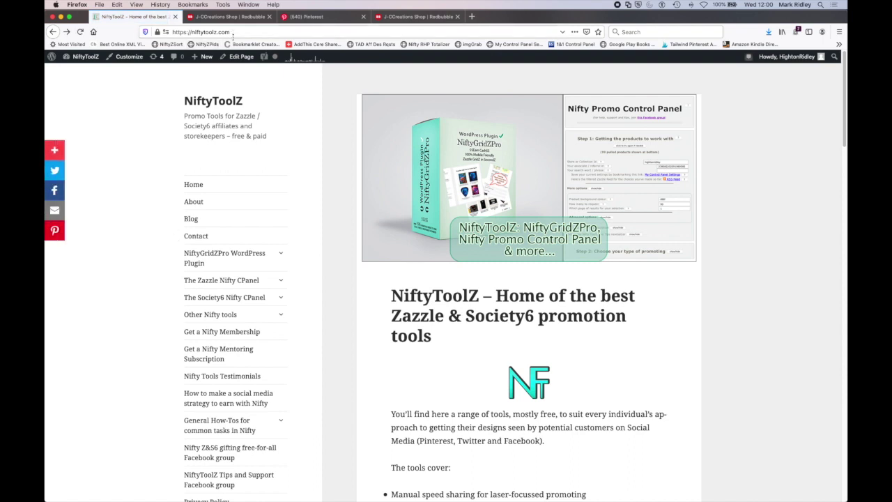
{"action": "left_click", "coordinate": [281, 315]}
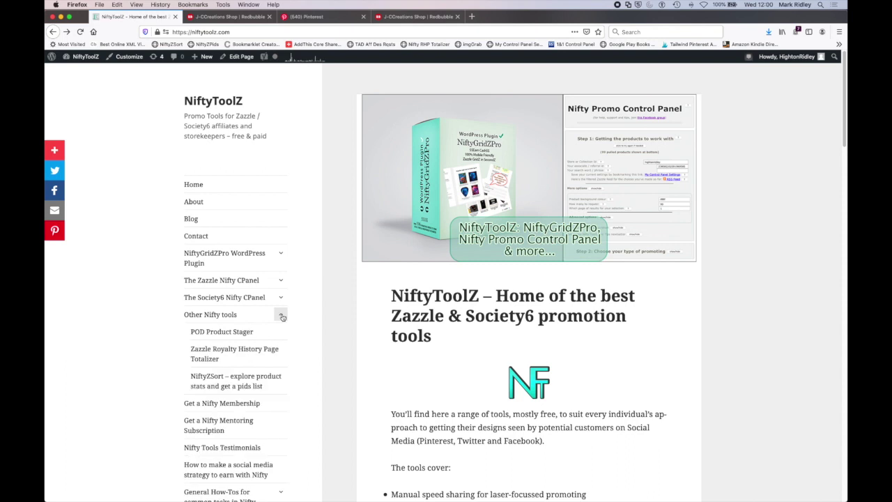